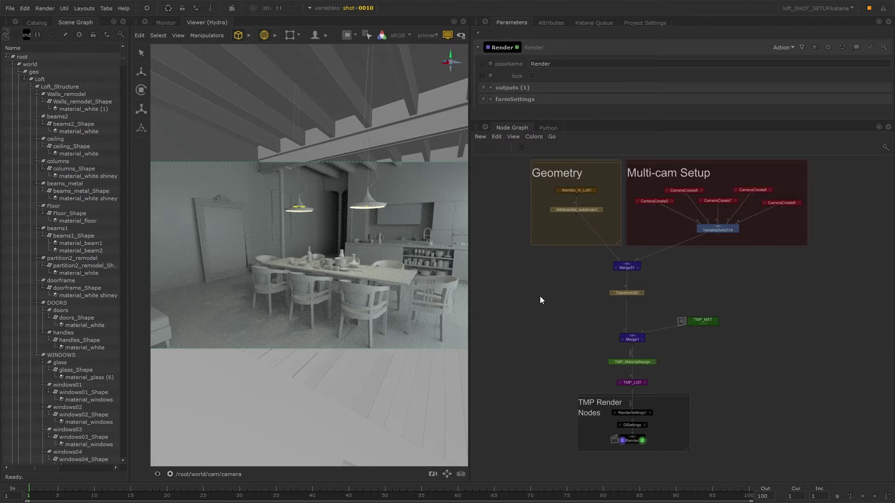
- Look over the node graph from the Geometry and Multi-cam Setup groups down to the TMP Render Nodes
{"action": "middle_click_drag", "start_coordinate": [539, 296], "coordinate": [541, 327]}
{"action": "scroll", "coordinate": [574, 241], "scroll_direction": "up", "scroll_amount": 3}
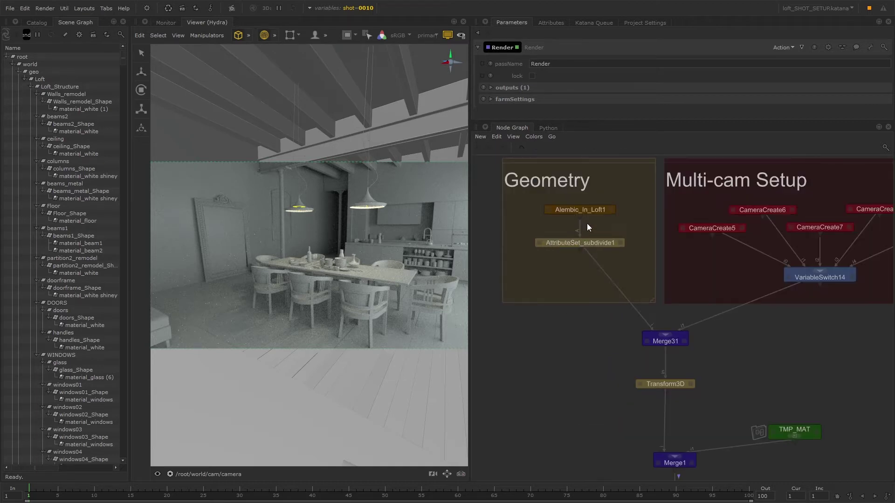
{"action": "middle_click_drag", "start_coordinate": [844, 198], "coordinate": [759, 202]}
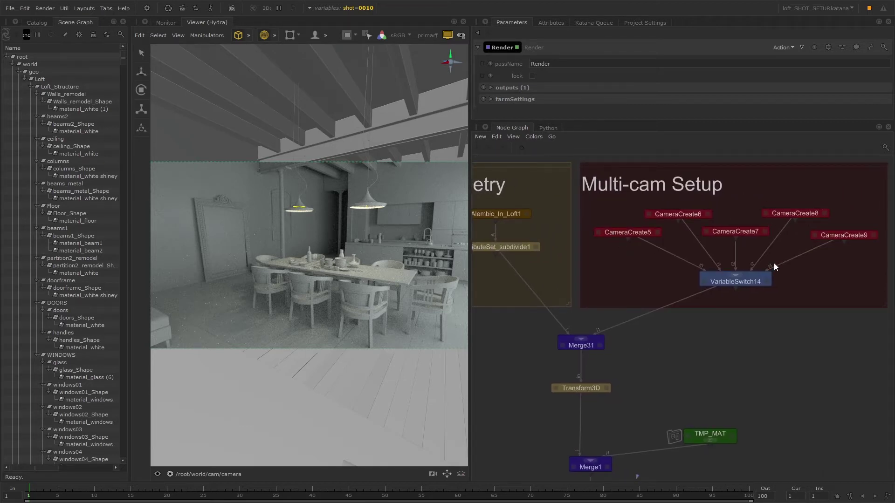
{"action": "middle_click_drag", "start_coordinate": [675, 347], "coordinate": [675, 263]}
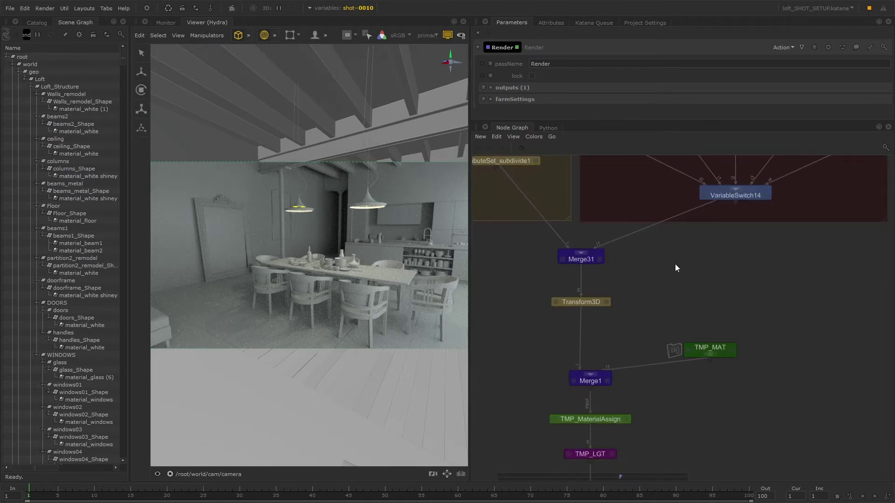
{"action": "middle_click_drag", "start_coordinate": [666, 416], "coordinate": [659, 325]}
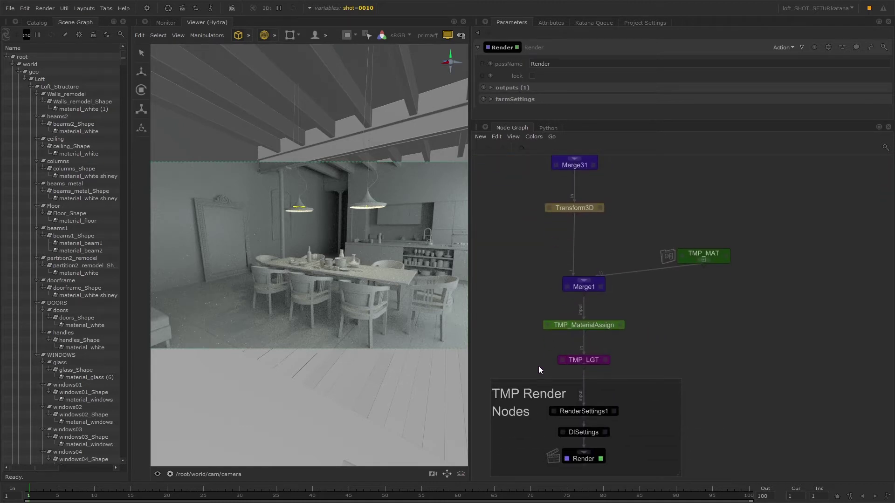
{"action": "scroll", "coordinate": [604, 371], "scroll_direction": "down", "scroll_amount": 4}
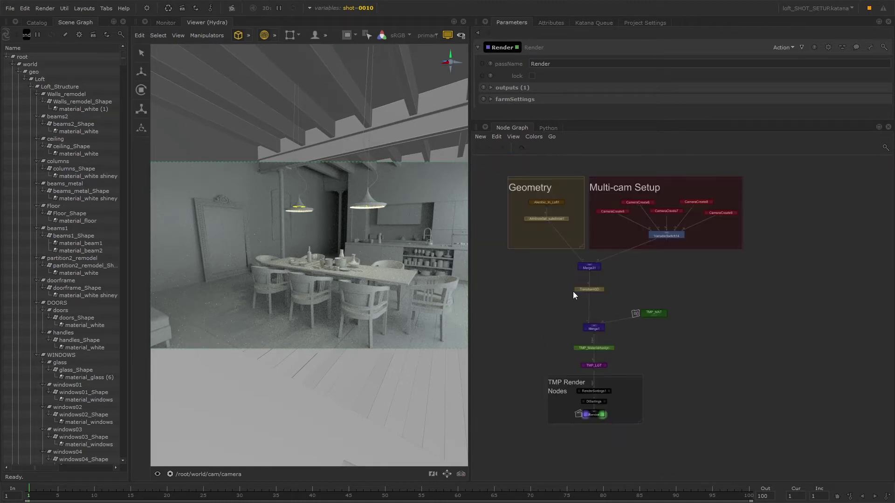
{"action": "scroll", "coordinate": [589, 312], "scroll_direction": "up", "scroll_amount": 2}
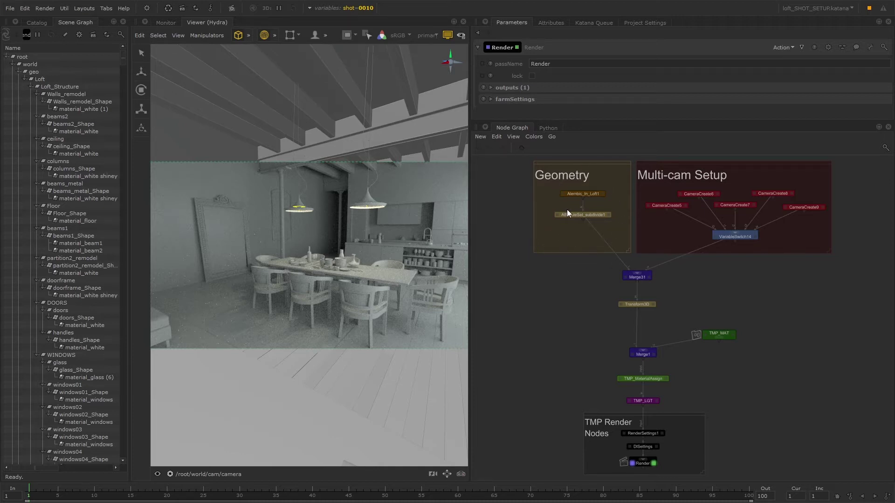
- Preview the shot cameras with the render overlay off, cycling the shot variable through 0020, 0030, 0040, 0050 and 0010, and restore the overlay
{"action": "left_click", "coordinate": [448, 35]}
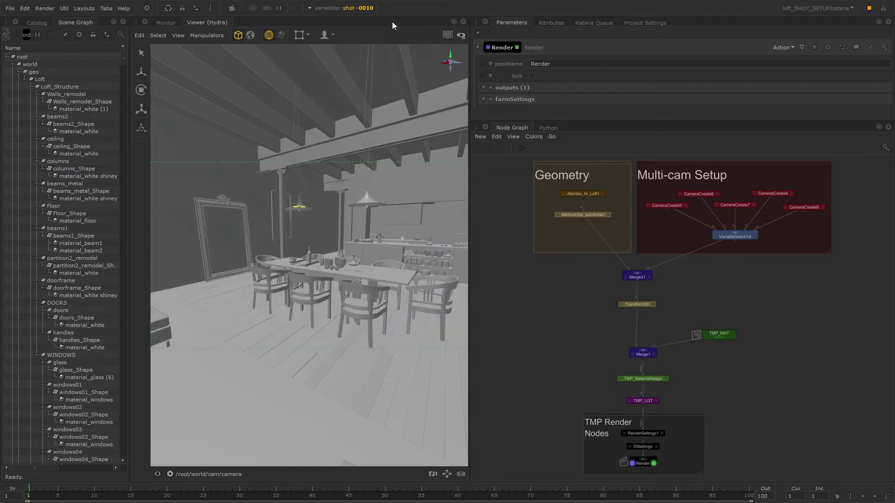
{"action": "left_click", "coordinate": [357, 8]}
{"action": "left_click", "coordinate": [357, 44]}
{"action": "left_click", "coordinate": [357, 58]}
{"action": "left_click", "coordinate": [364, 44]}
{"action": "left_click", "coordinate": [367, 64]}
{"action": "left_click", "coordinate": [368, 44]}
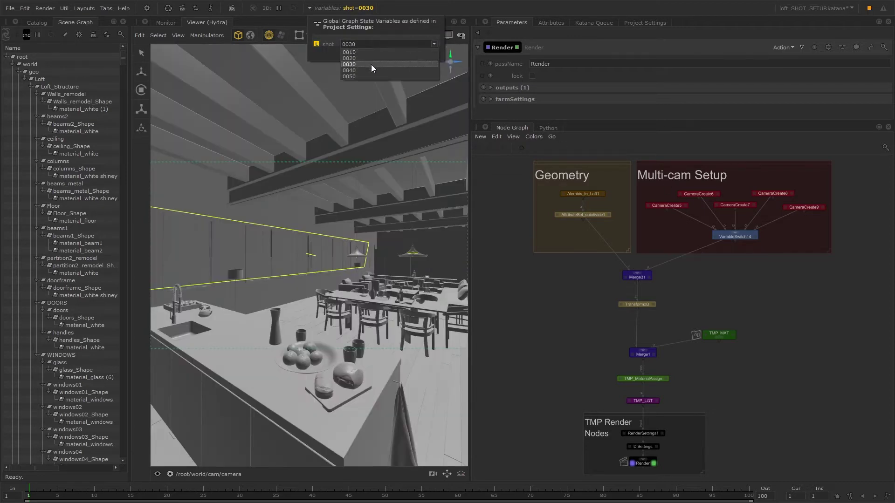
{"action": "left_click", "coordinate": [372, 70]}
{"action": "left_click", "coordinate": [375, 44]}
{"action": "left_click", "coordinate": [382, 77]}
{"action": "left_click", "coordinate": [385, 44]}
{"action": "left_click", "coordinate": [388, 52]}
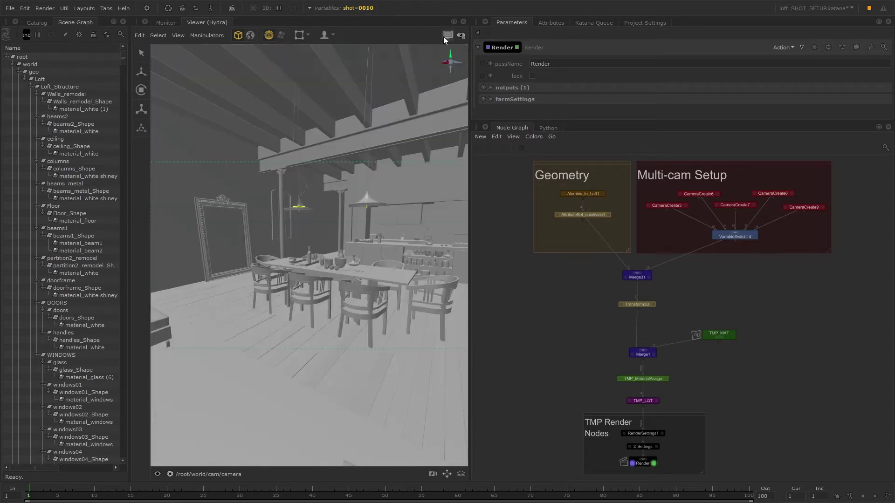
{"action": "left_click", "coordinate": [445, 36]}
{"action": "middle_click_drag", "start_coordinate": [726, 419], "coordinate": [711, 359]}
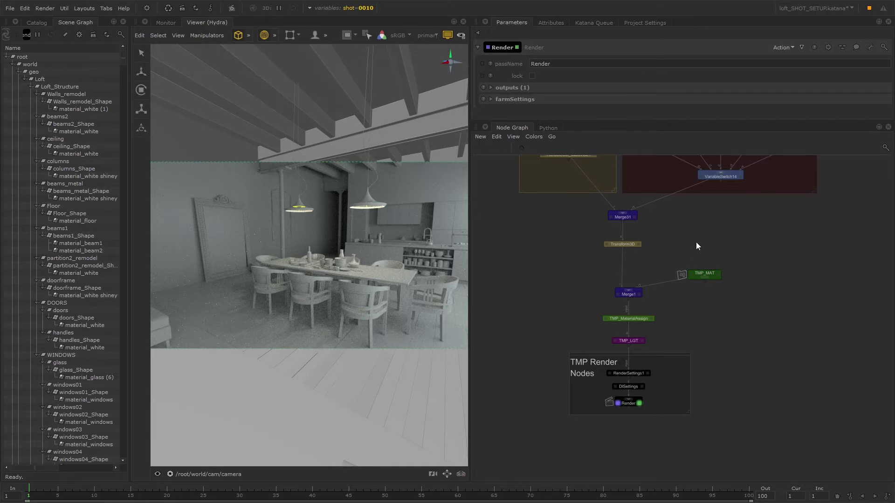
{"action": "middle_click_drag", "start_coordinate": [696, 242], "coordinate": [697, 328]}
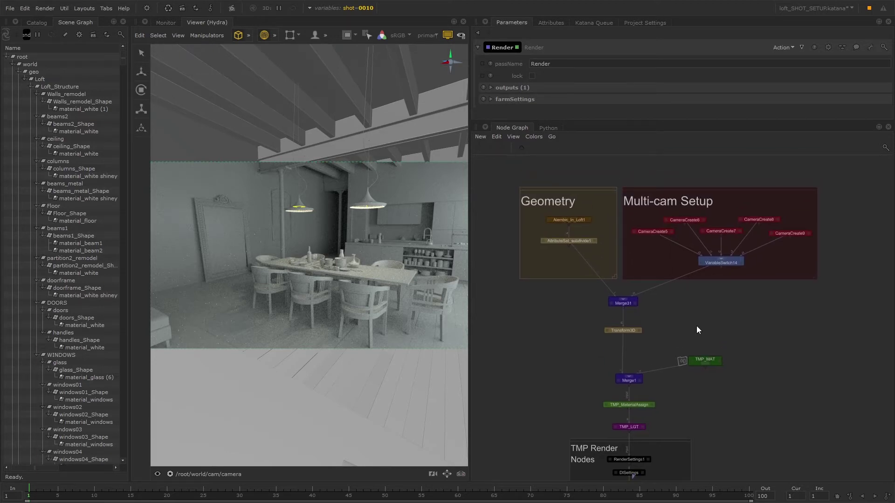
{"action": "scroll", "coordinate": [685, 332], "scroll_direction": "up", "scroll_amount": 3}
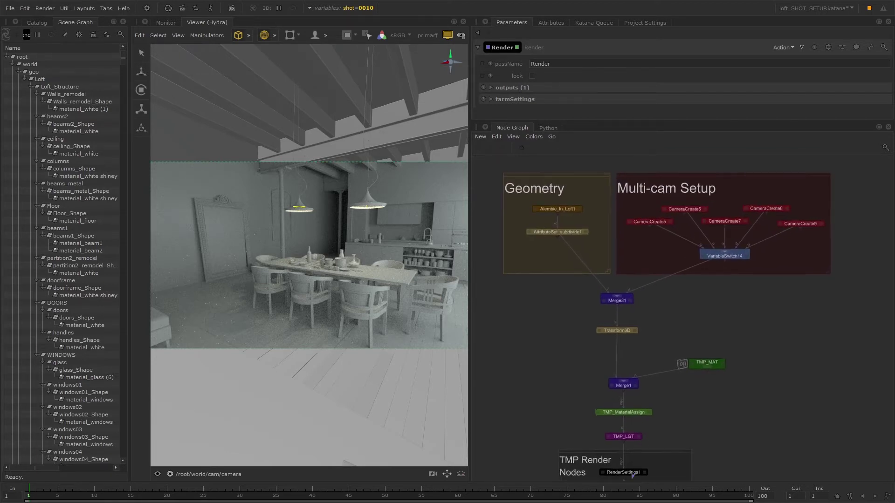
{"action": "middle_click_drag", "start_coordinate": [708, 334], "coordinate": [708, 333]}
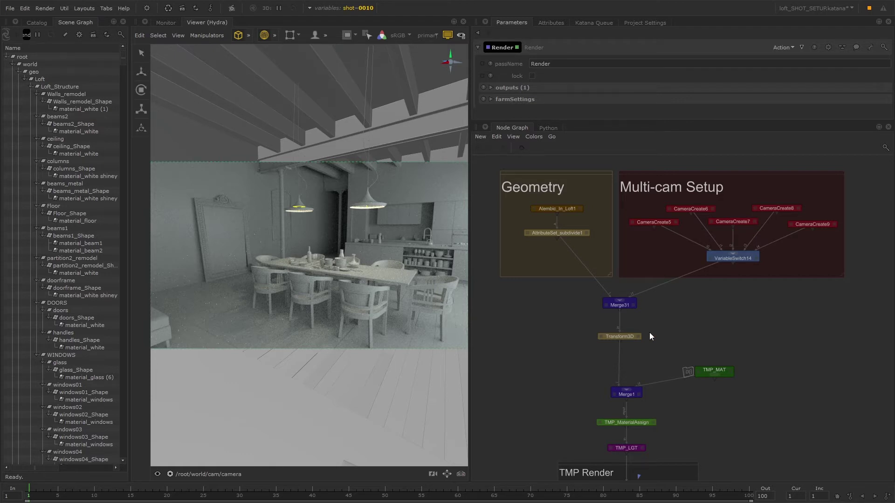
{"action": "middle_click_drag", "start_coordinate": [669, 339], "coordinate": [672, 258]}
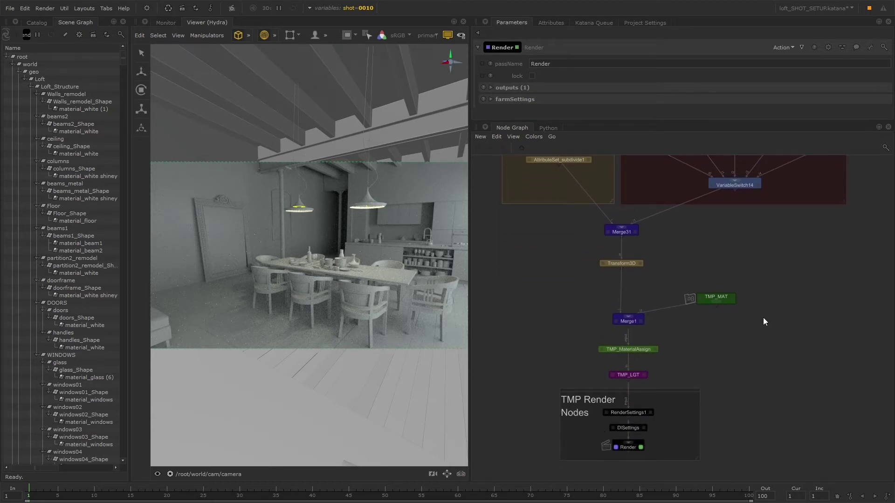
{"action": "middle_click_drag", "start_coordinate": [645, 379], "coordinate": [644, 475]}
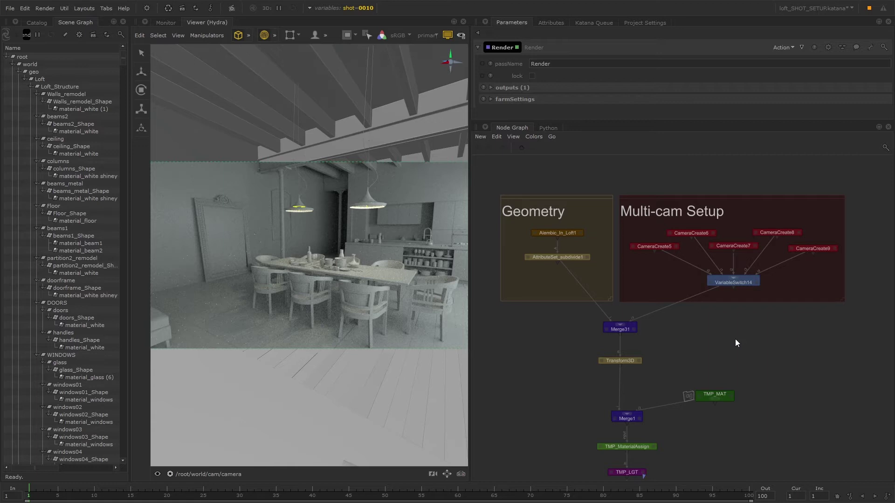
{"action": "middle_click_drag", "start_coordinate": [697, 337], "coordinate": [690, 330]}
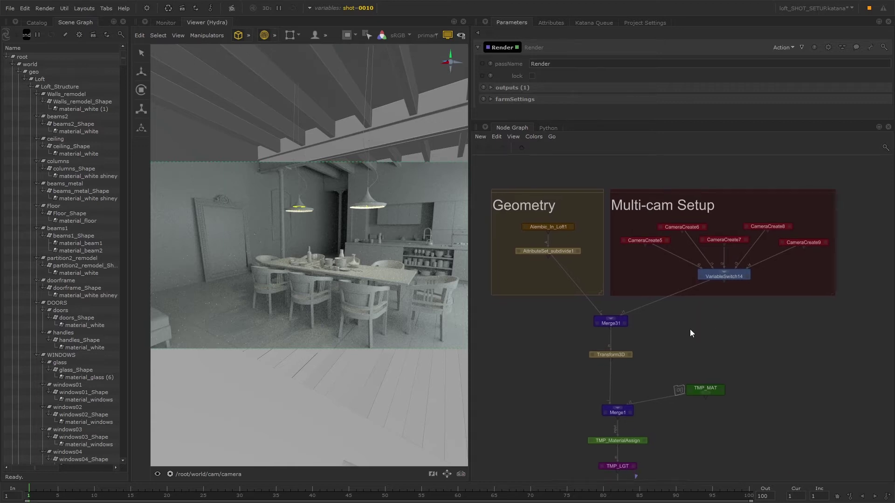
- Widen the node graph area by narrowing the 3D viewer
{"action": "left_click_drag", "start_coordinate": [470, 374], "coordinate": [396, 374]}
{"action": "middle_click_drag", "start_coordinate": [639, 346], "coordinate": [639, 335]}
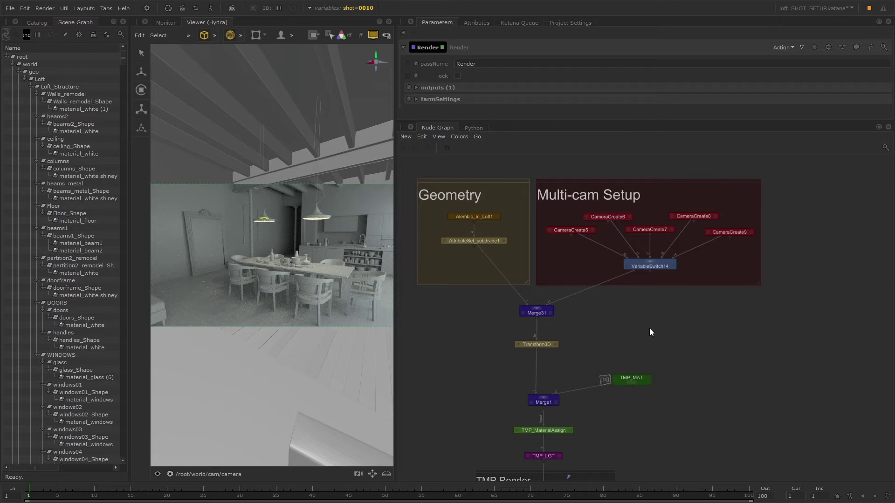
- Create an empty LiveGroup node in the free space beside the Transform3D node
{"action": "key", "text": "Tab"}
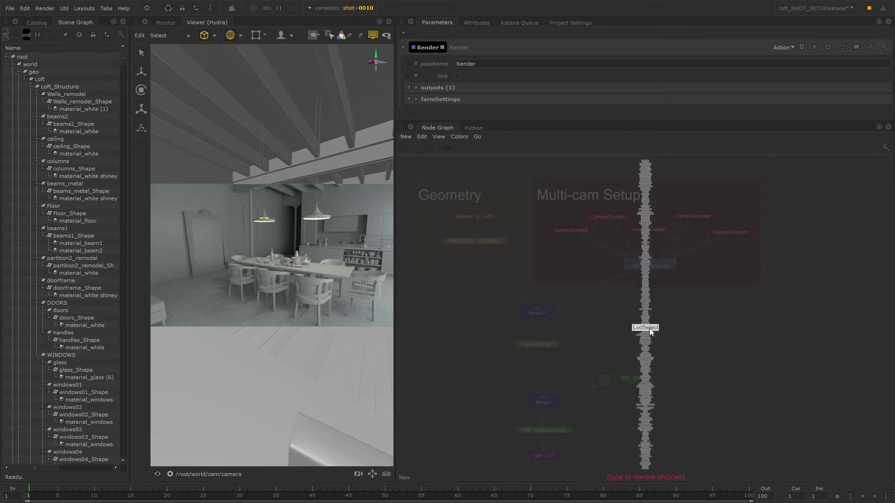
{"action": "type", "text": "liv"}
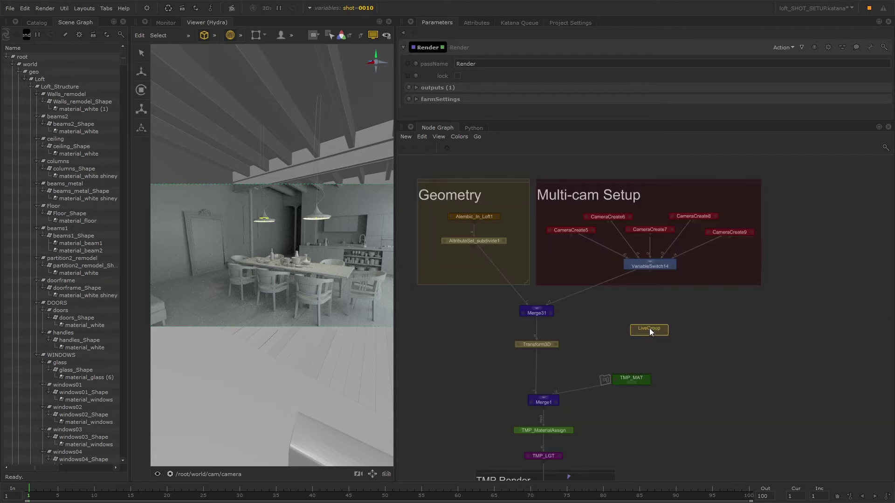
{"action": "left_click", "coordinate": [650, 328]}
{"action": "key", "text": "f"}
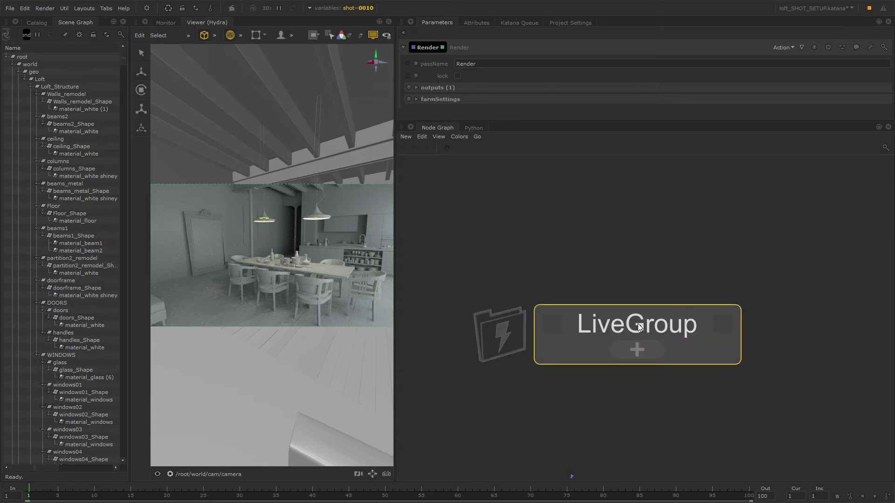
- Make the LiveGroup's contents editable, expand the group to view its inside, and collapse it
{"action": "right_click", "coordinate": [679, 326]}
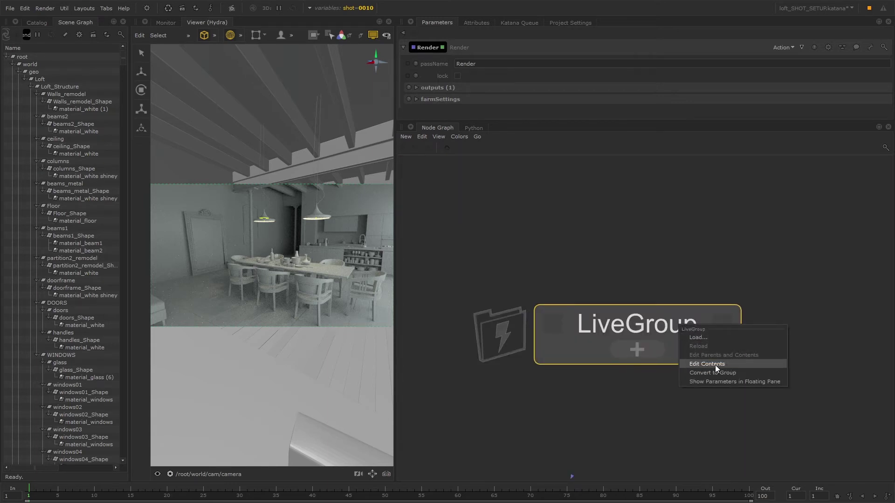
{"action": "left_click", "coordinate": [733, 365]}
{"action": "left_click", "coordinate": [650, 351]}
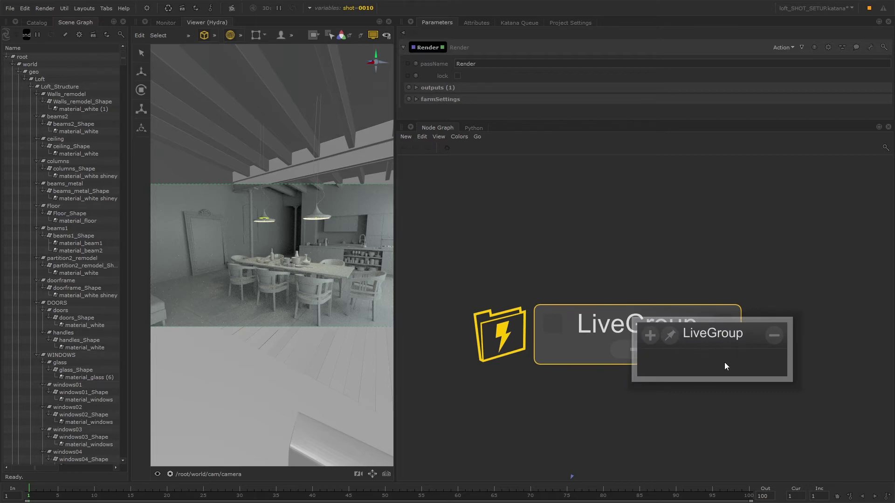
{"action": "left_click", "coordinate": [773, 335]}
- Remove the empty LiveGroup node from the node graph
{"action": "scroll", "coordinate": [586, 317], "scroll_direction": "down", "scroll_amount": 8}
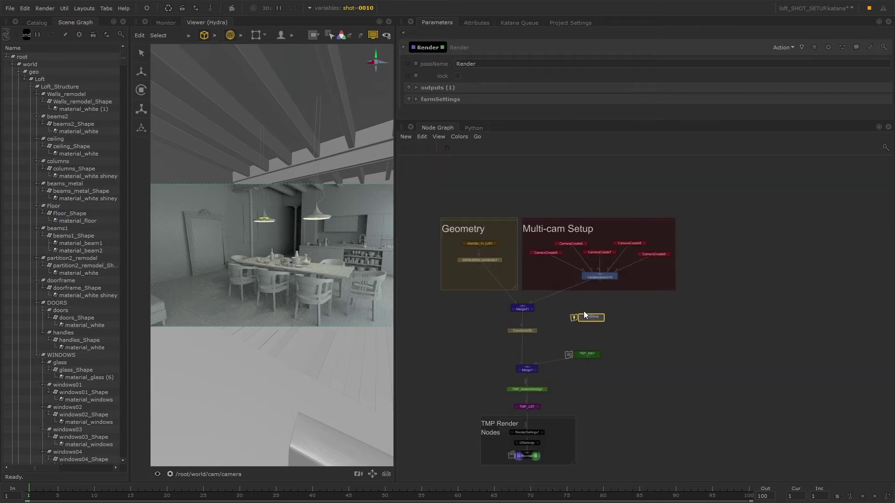
{"action": "key", "text": "f"}
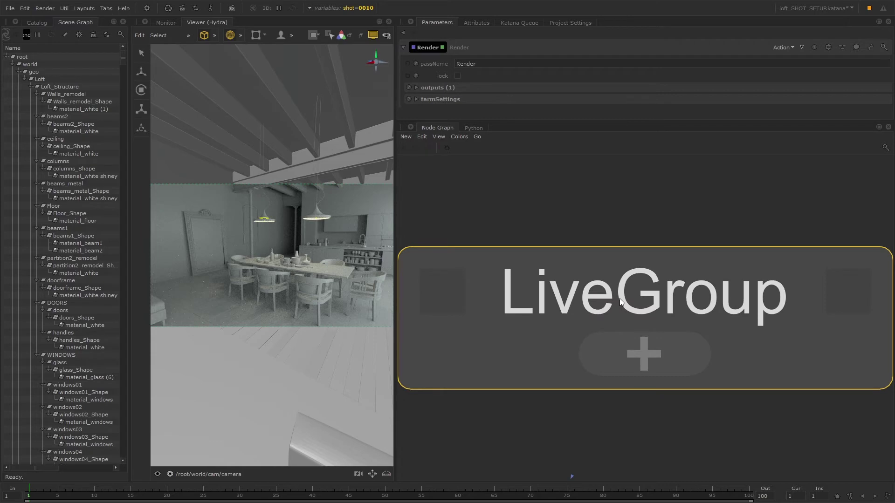
{"action": "key", "text": "ctrl+Return"}
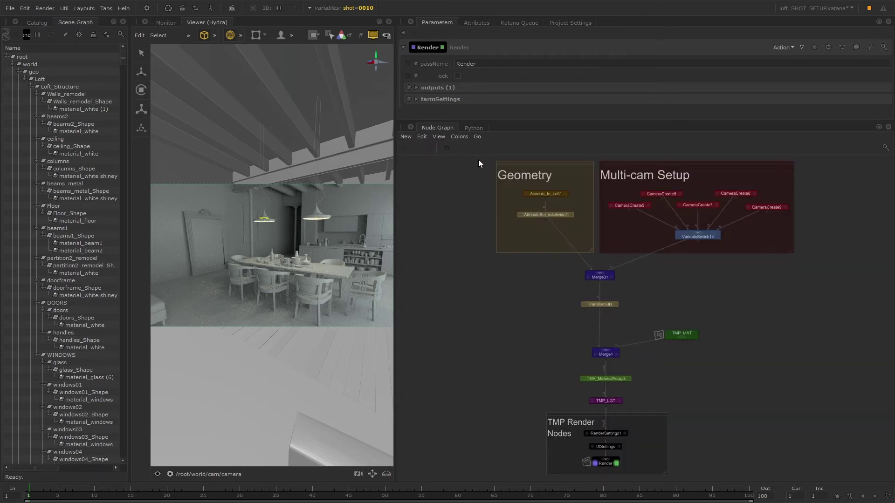
- Group the Geometry and Multi-cam Setup nodes with Merge31 and Transform3D, and place the group just above Merge1
{"action": "left_click_drag", "start_coordinate": [478, 159], "coordinate": [795, 309]}
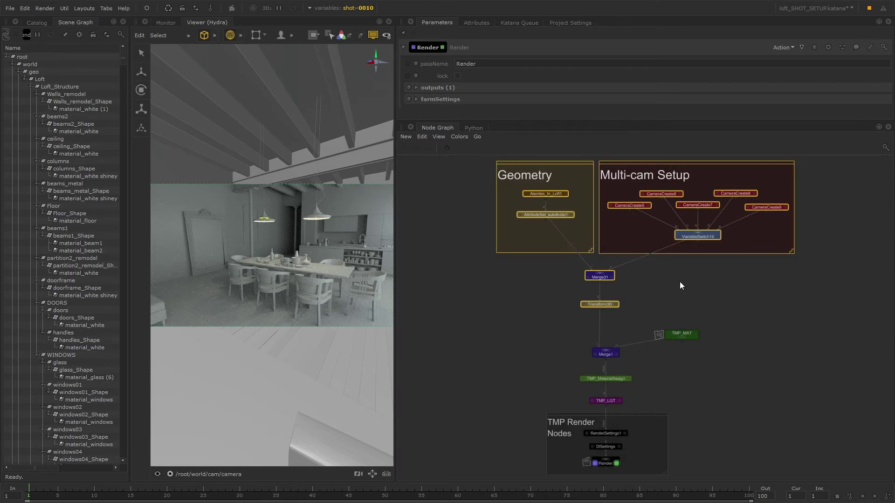
{"action": "key", "text": "ctrl+g"}
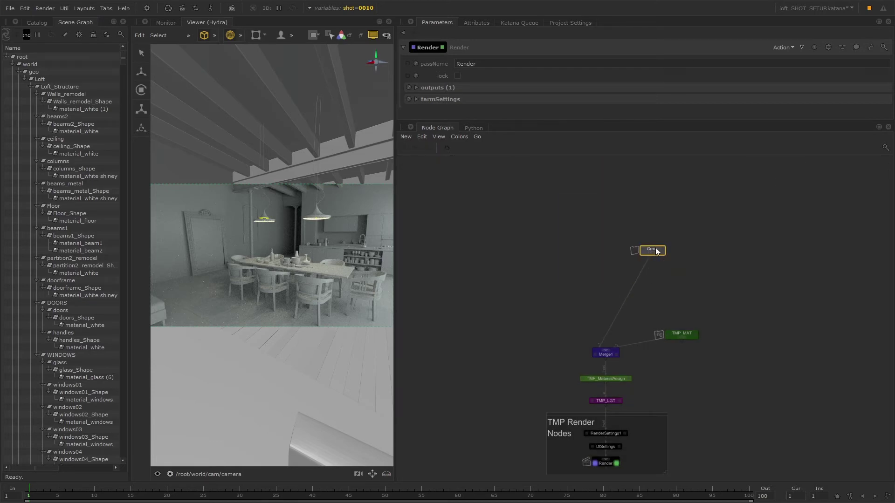
{"action": "left_click_drag", "start_coordinate": [651, 252], "coordinate": [615, 312]}
- Convert the new group above Merge1 to a LiveGroup
{"action": "key", "text": "f"}
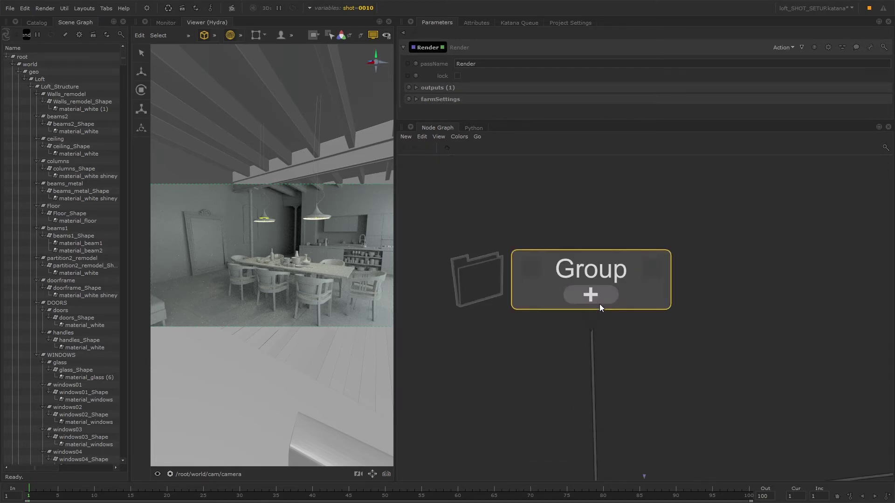
{"action": "right_click", "coordinate": [613, 274]}
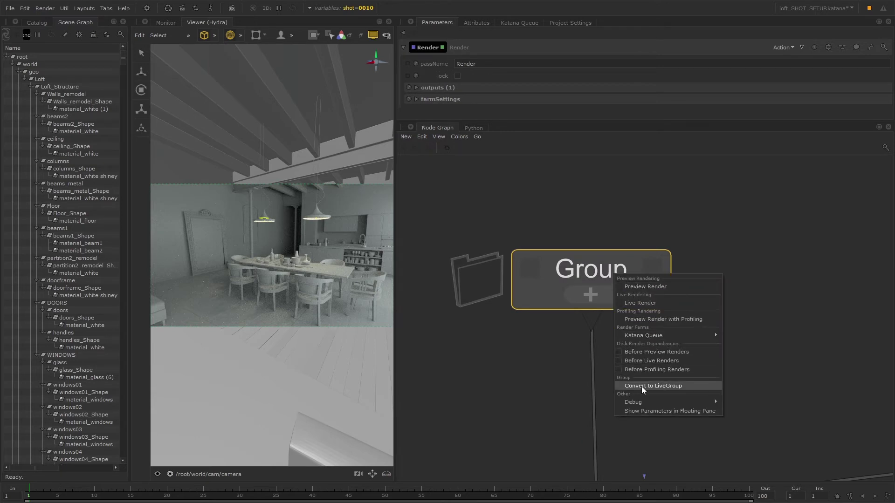
{"action": "left_click", "coordinate": [667, 386]}
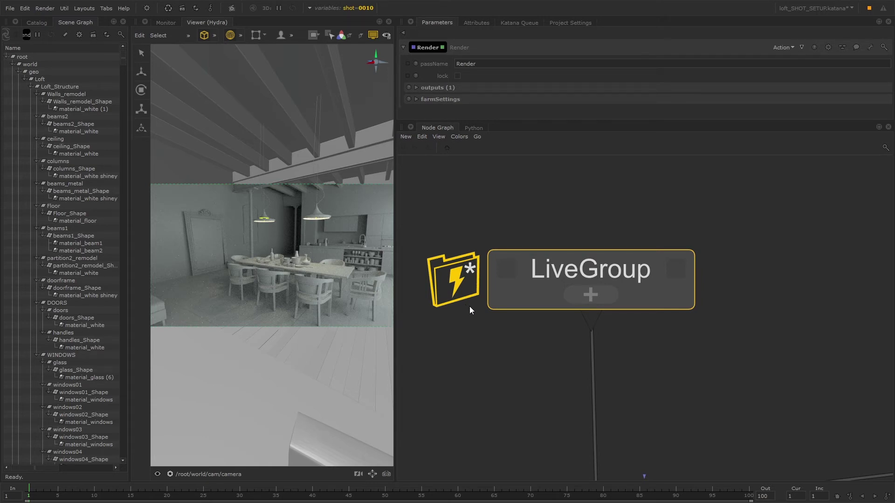
- Expand the LiveGroup to examine the geometry and camera nodes inside, collapse it, and frame the whole node graph
{"action": "left_click", "coordinate": [592, 296]}
{"action": "scroll", "coordinate": [601, 292], "scroll_direction": "down", "scroll_amount": 5}
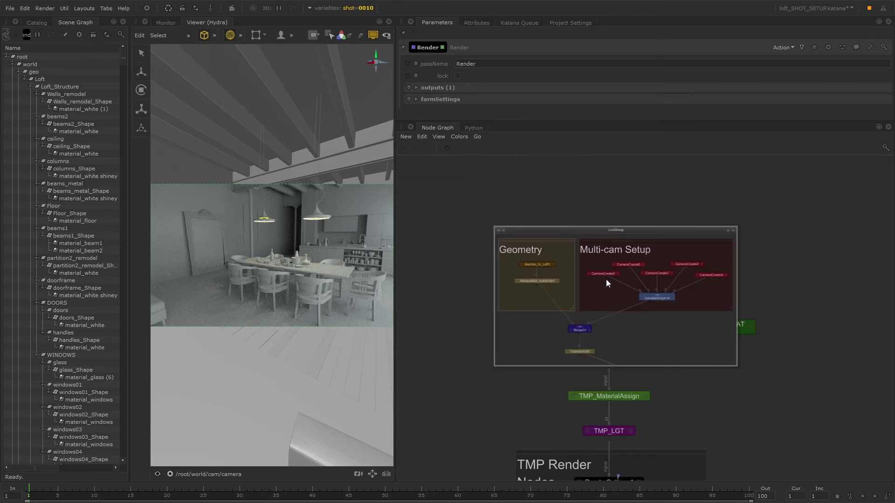
{"action": "scroll", "coordinate": [623, 284], "scroll_direction": "up", "scroll_amount": 4}
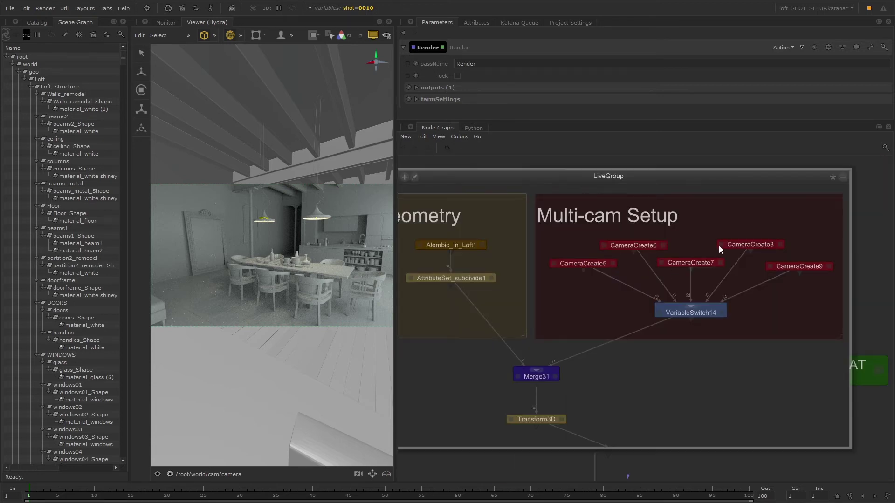
{"action": "left_click", "coordinate": [843, 178]}
{"action": "scroll", "coordinate": [513, 289], "scroll_direction": "up", "scroll_amount": 6}
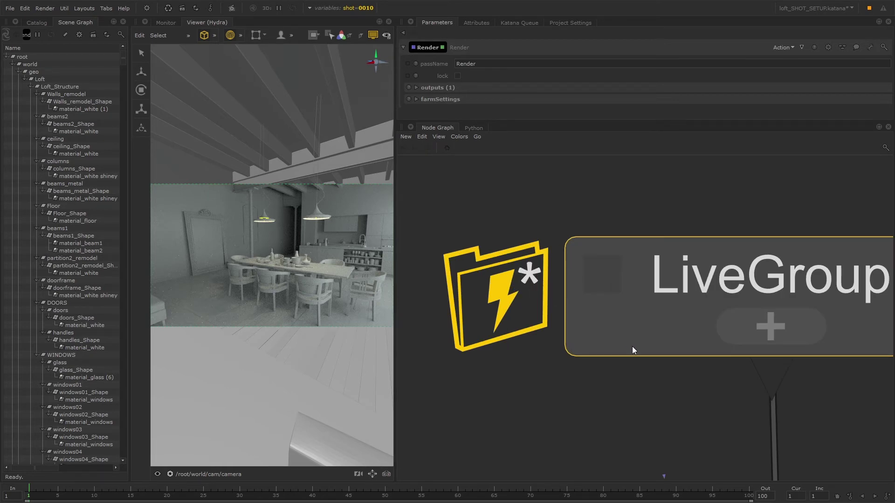
{"action": "scroll", "coordinate": [632, 346], "scroll_direction": "down", "scroll_amount": 4}
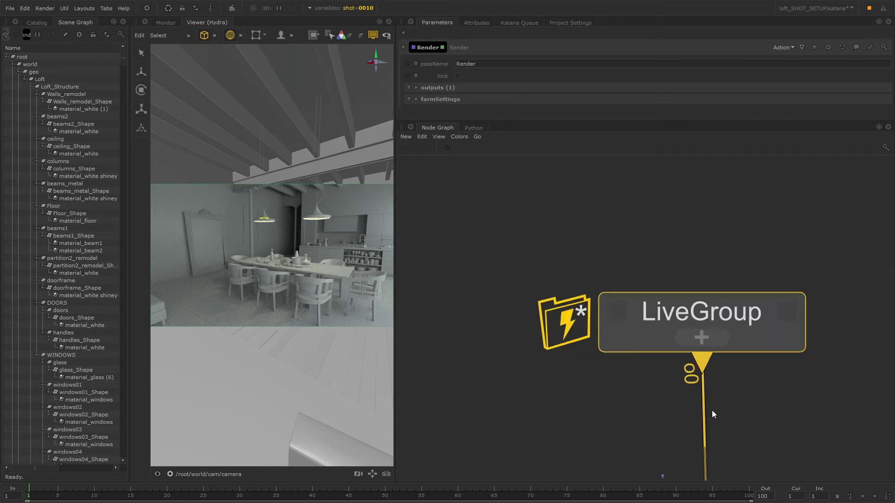
{"action": "left_click", "coordinate": [743, 361]}
{"action": "key", "text": "a"}
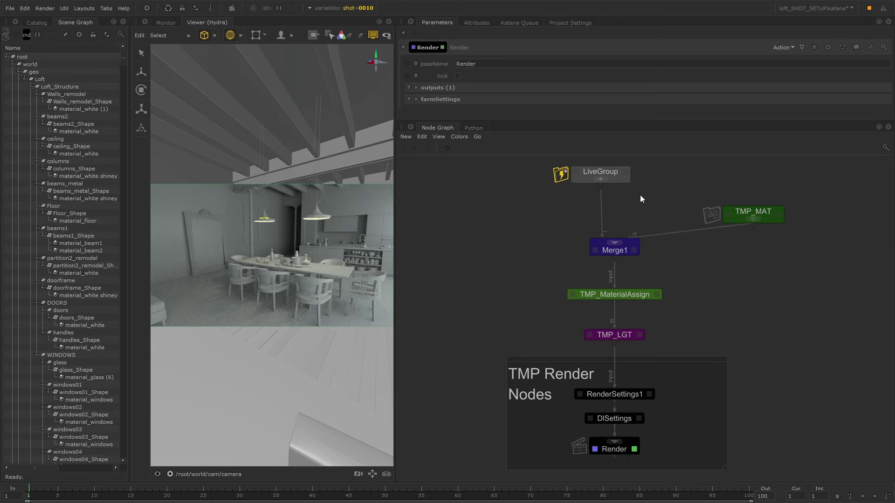
- Publish the LiveGroup above Merge1 and finish editing its contents, saving it as loft_setup.livegroup in the loft/KATANA/livegroups folder
{"action": "left_click_drag", "start_coordinate": [610, 172], "coordinate": [613, 177]}
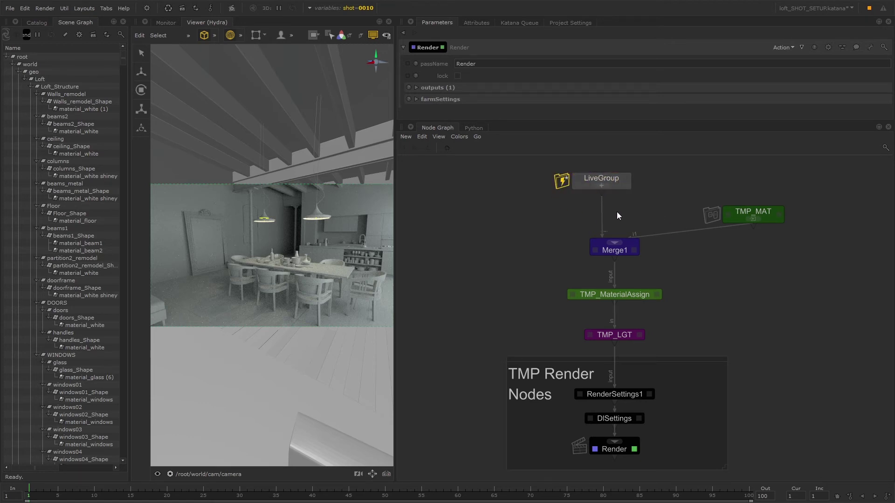
{"action": "left_click", "coordinate": [615, 178]}
{"action": "right_click", "coordinate": [615, 178]}
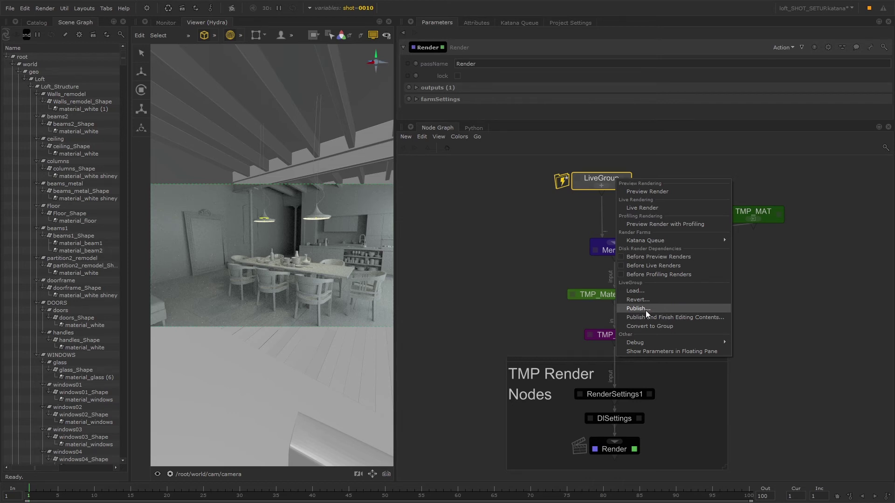
{"action": "left_click", "coordinate": [679, 317]}
{"action": "left_click", "coordinate": [479, 297]}
{"action": "type", "text": "loft/KATANA/livegroups/lo"}
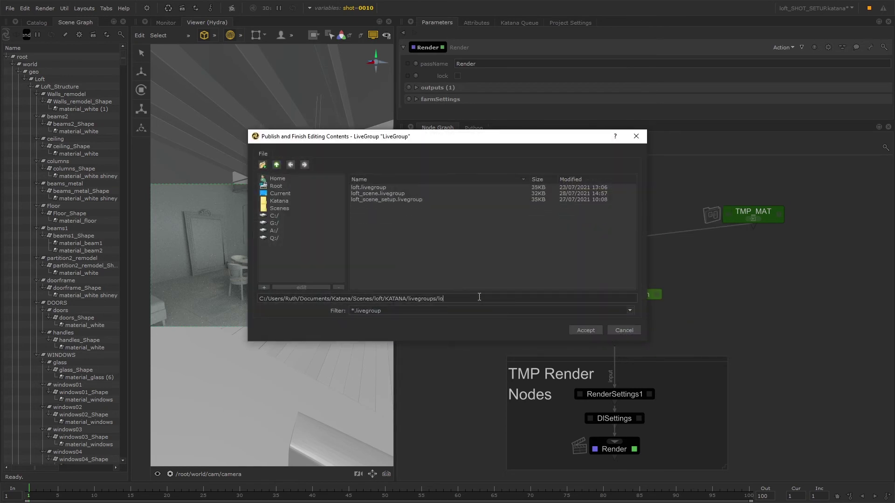
{"action": "type", "text": "ft_setup.livegroup"}
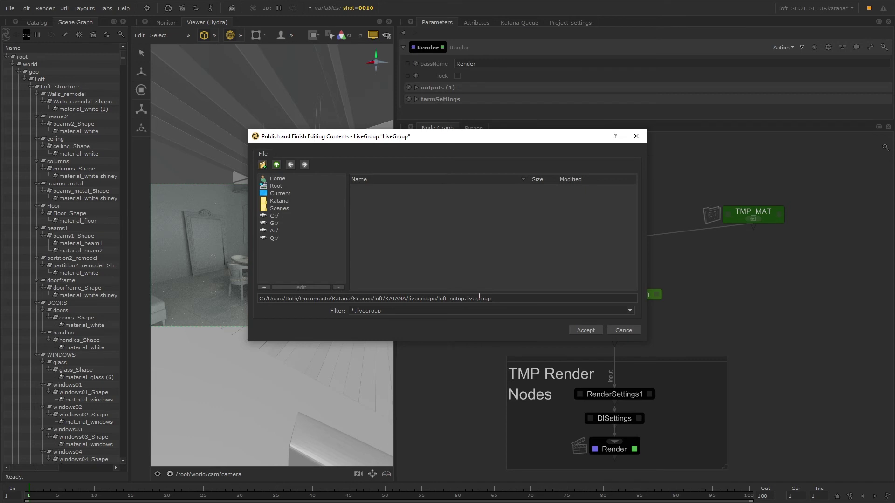
{"action": "key", "text": "Return"}
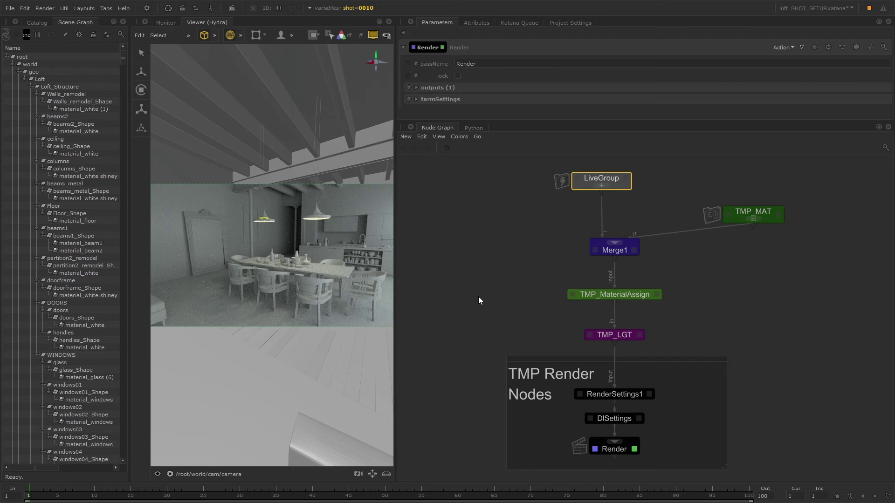
- Expand the published LiveGroup to check the lock state of its geometry and camera nodes, and collapse it again
{"action": "scroll", "coordinate": [578, 168], "scroll_direction": "up", "scroll_amount": 10}
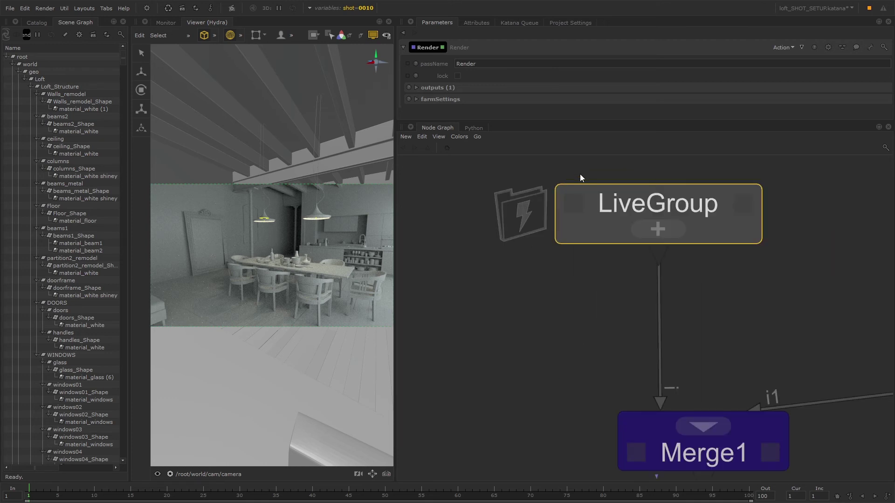
{"action": "middle_click_drag", "start_coordinate": [498, 302], "coordinate": [512, 408]}
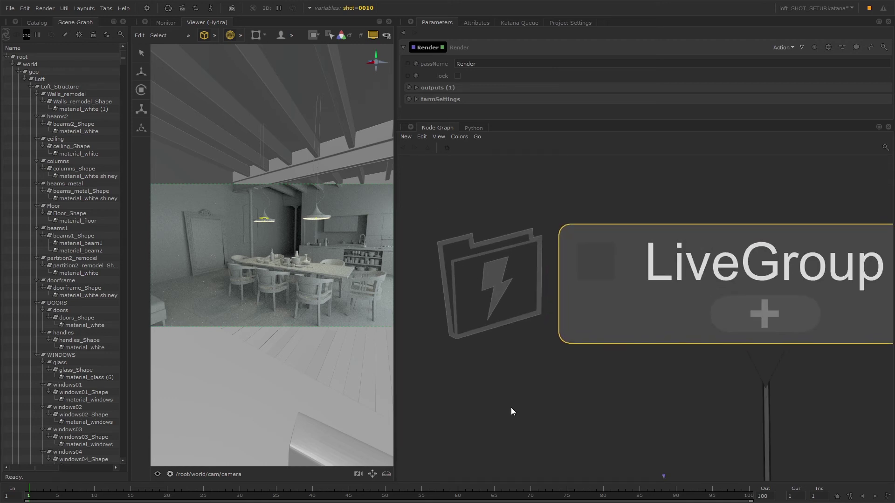
{"action": "scroll", "coordinate": [617, 362], "scroll_direction": "down", "scroll_amount": 5}
{"action": "left_click", "coordinate": [660, 346]}
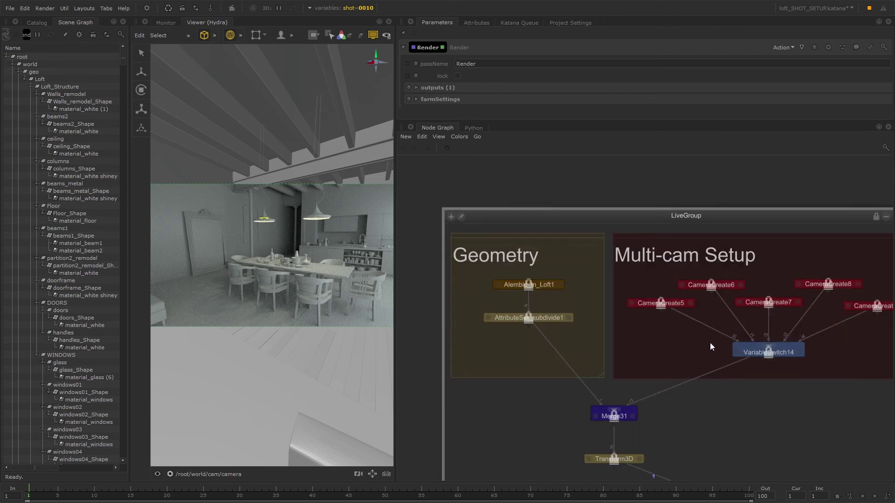
{"action": "middle_click_drag", "start_coordinate": [616, 250], "coordinate": [597, 236]}
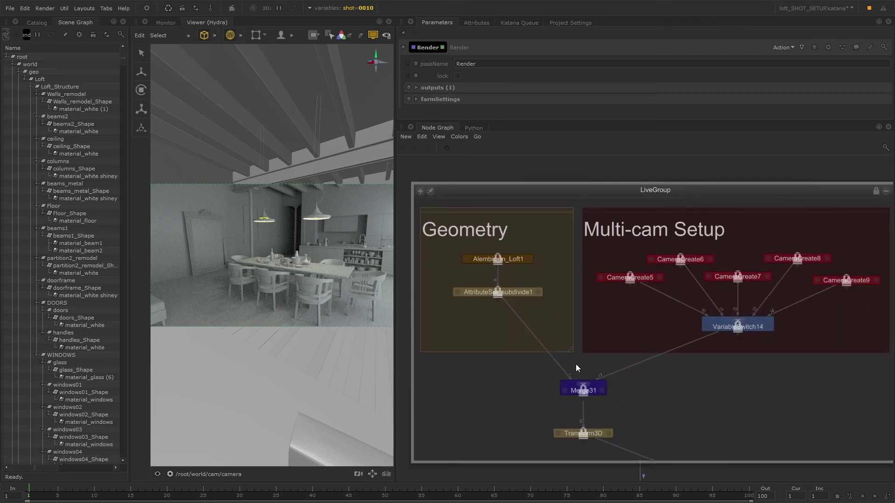
{"action": "left_click", "coordinate": [886, 191]}
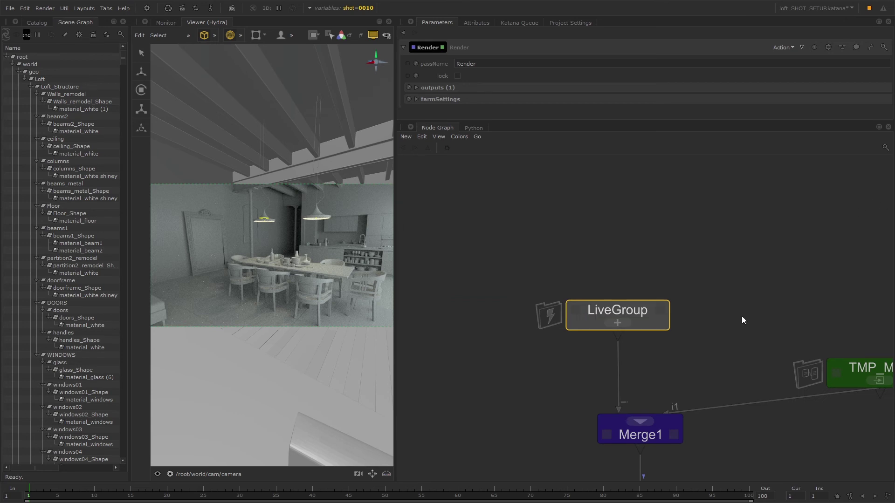
{"action": "scroll", "coordinate": [741, 316], "scroll_direction": "up", "scroll_amount": 3}
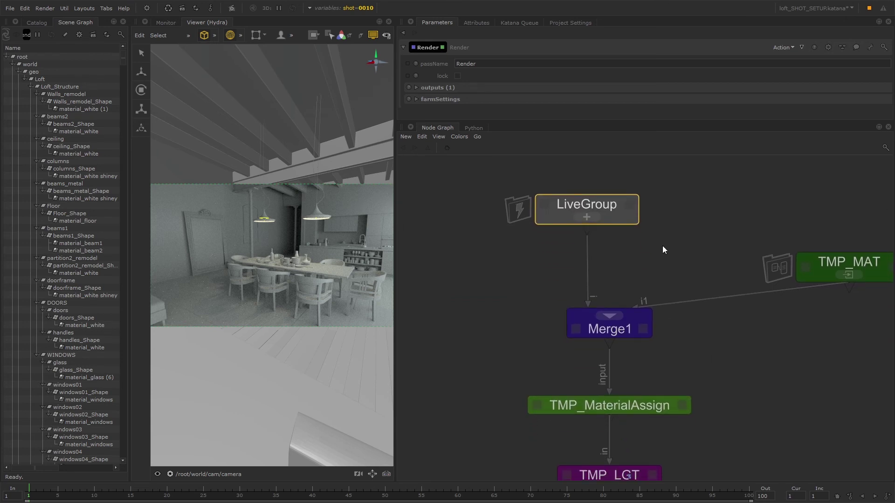
{"action": "scroll", "coordinate": [662, 245], "scroll_direction": "down", "scroll_amount": 3}
{"action": "middle_click_drag", "start_coordinate": [662, 245], "coordinate": [626, 212]}
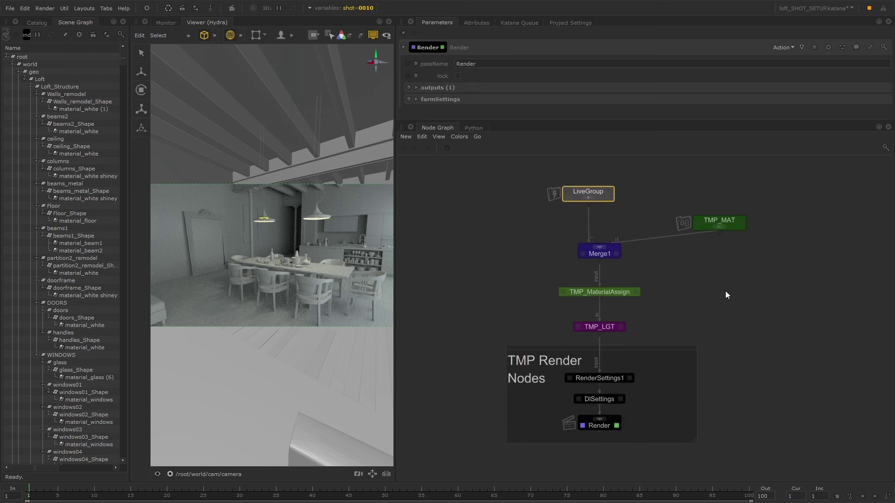
{"action": "left_click", "coordinate": [726, 292]}
{"action": "middle_click_drag", "start_coordinate": [691, 281], "coordinate": [665, 304]}
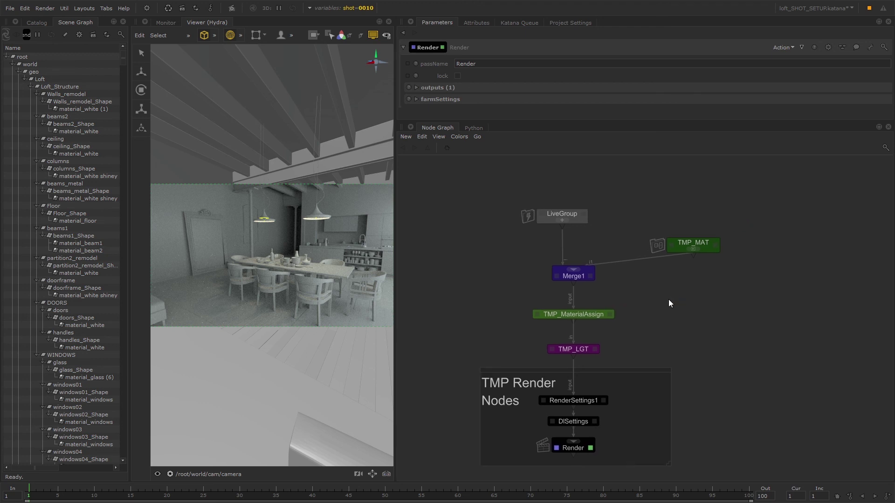
{"action": "scroll", "coordinate": [547, 233], "scroll_direction": "up", "scroll_amount": 5}
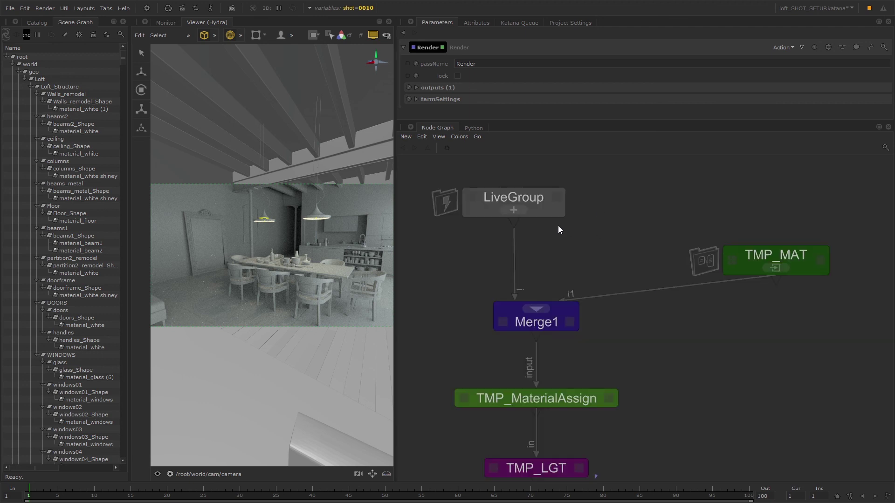
{"action": "middle_click_drag", "start_coordinate": [575, 246], "coordinate": [610, 263]}
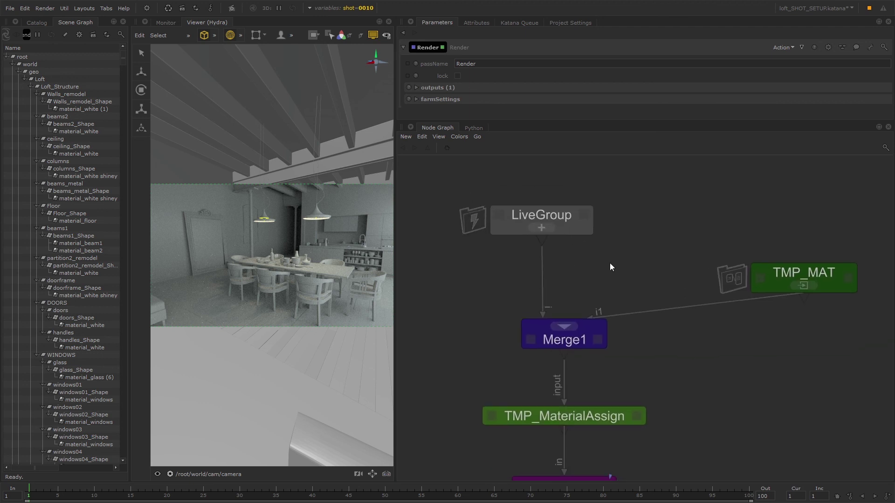